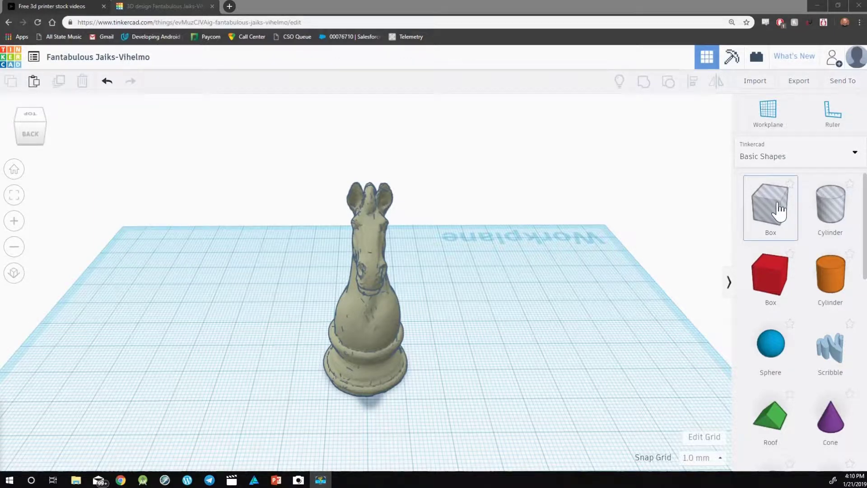
- Place a hole box beside the knight, raise it to 57 mm tall and lengthen it both ways past the knight's front and back
{"action": "left_click_drag", "start_coordinate": [780, 209], "coordinate": [267, 365]}
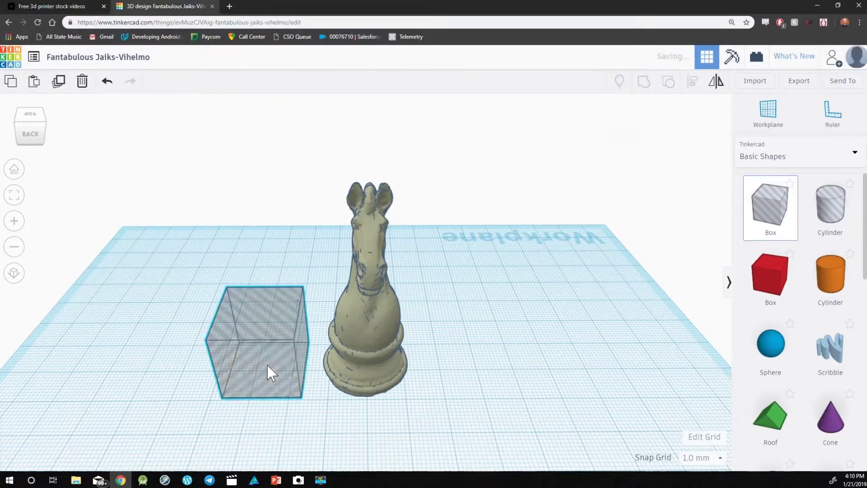
{"action": "left_click", "coordinate": [181, 311]}
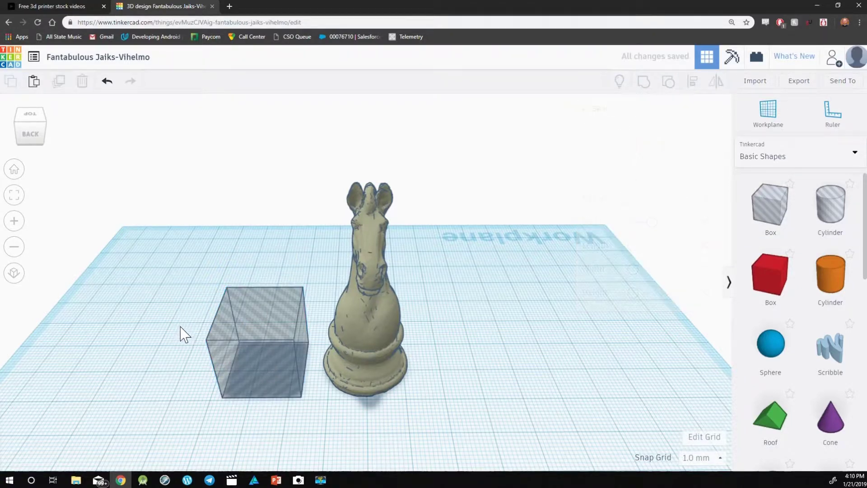
{"action": "right_click_drag", "start_coordinate": [194, 334], "coordinate": [394, 299]}
{"action": "left_click", "coordinate": [365, 375]}
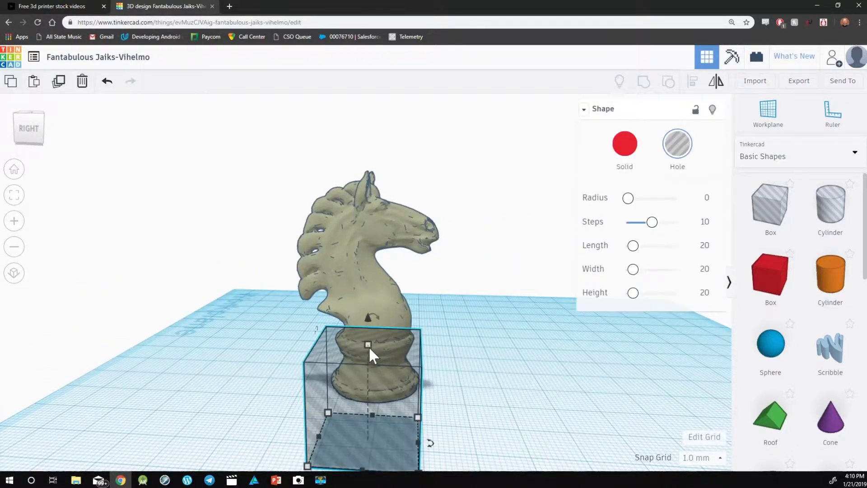
{"action": "left_click_drag", "start_coordinate": [367, 345], "coordinate": [386, 145]}
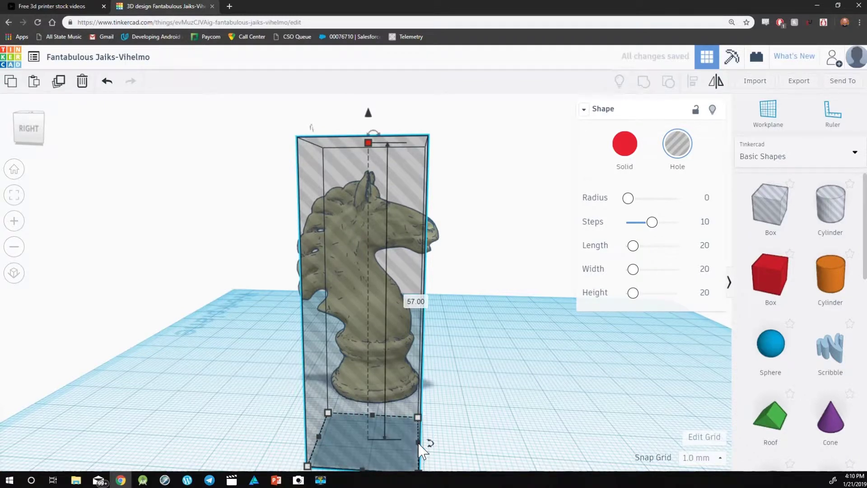
{"action": "left_click_drag", "start_coordinate": [441, 445], "coordinate": [482, 446]}
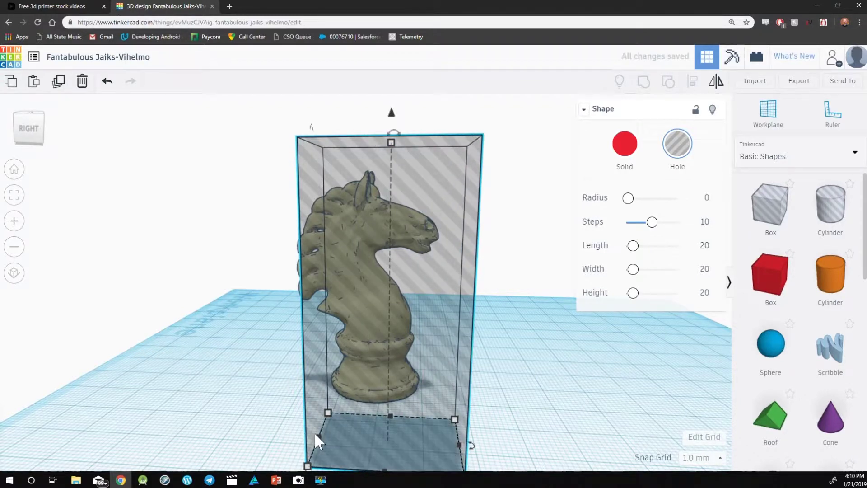
{"action": "left_click_drag", "start_coordinate": [320, 436], "coordinate": [271, 426]}
- Move the hole box 18 mm sideways so that it covers one half of the knight, with its face along the centreline
{"action": "right_click_drag", "start_coordinate": [429, 407], "coordinate": [284, 406]}
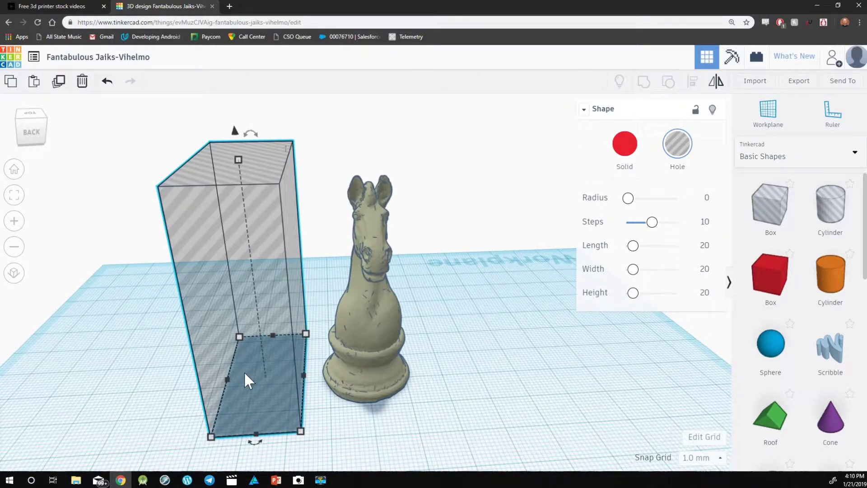
{"action": "left_click_drag", "start_coordinate": [244, 371], "coordinate": [380, 380]}
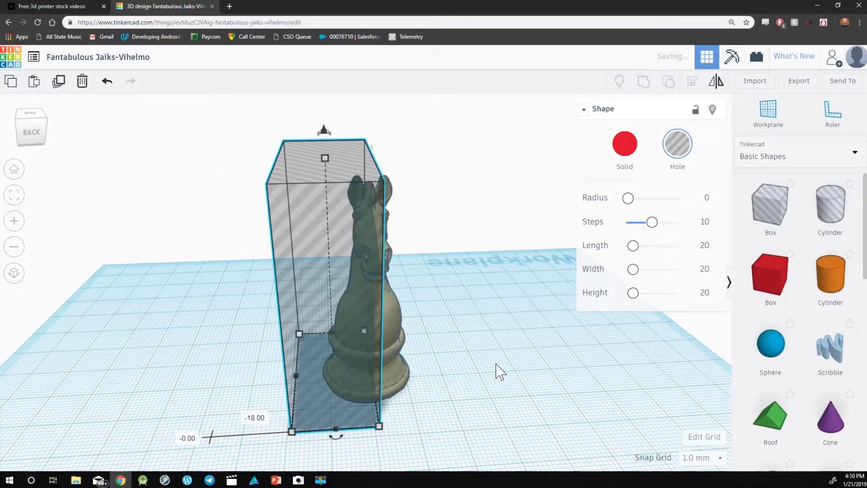
{"action": "right_click_drag", "start_coordinate": [492, 362], "coordinate": [484, 360]}
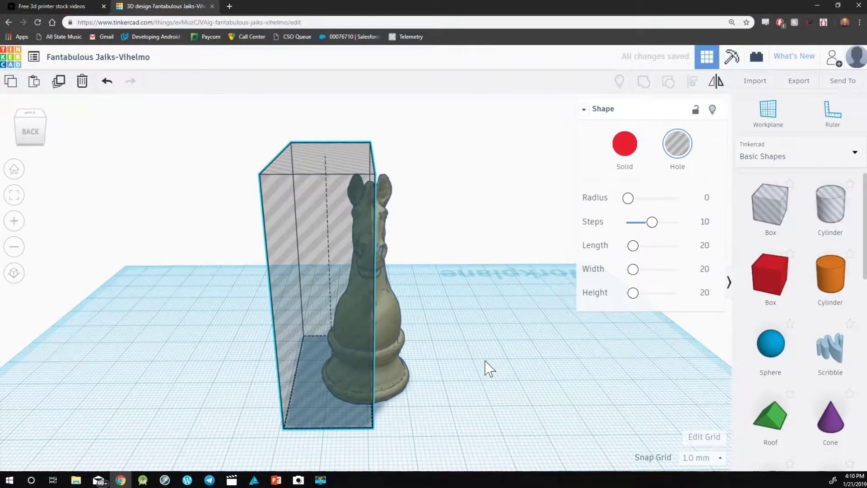
{"action": "right_click_drag", "start_coordinate": [513, 350], "coordinate": [449, 387]}
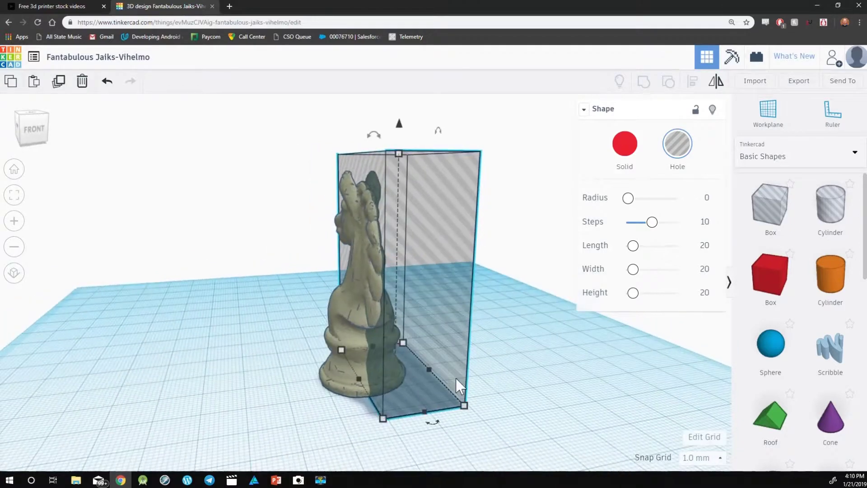
{"action": "right_click_drag", "start_coordinate": [535, 387], "coordinate": [502, 388]}
{"action": "right_click_drag", "start_coordinate": [637, 405], "coordinate": [594, 449]}
{"action": "right_click_drag", "start_coordinate": [533, 428], "coordinate": [474, 420]}
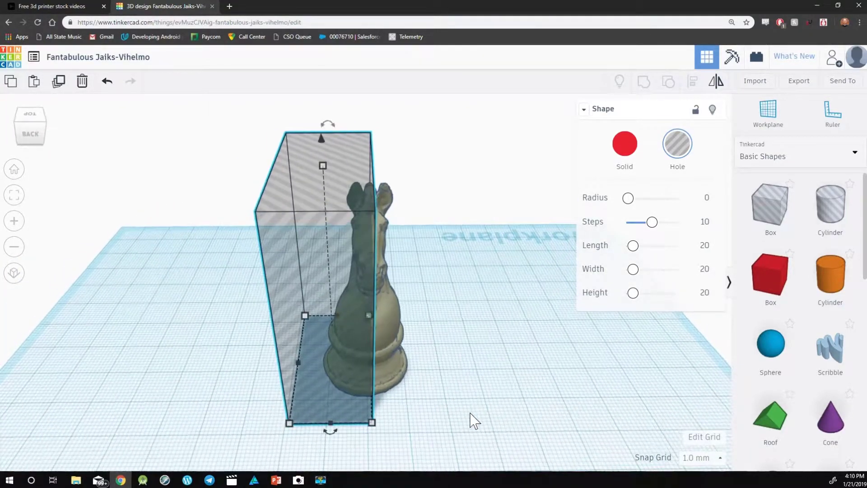
- Group the hole box with the knight to cut away the covered half
{"action": "left_click", "coordinate": [186, 251]}
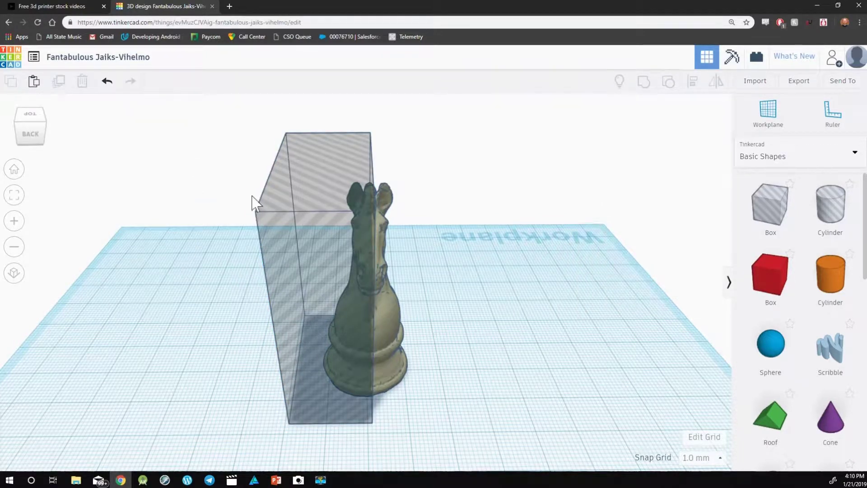
{"action": "left_click_drag", "start_coordinate": [176, 116], "coordinate": [532, 447]}
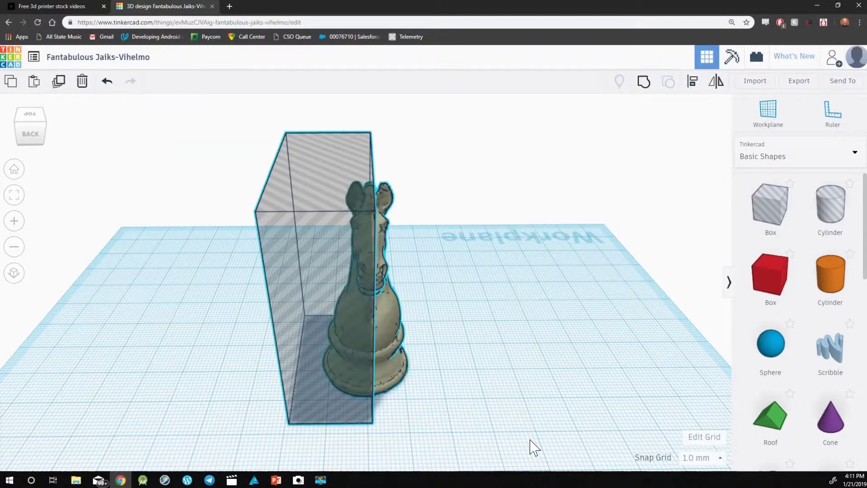
{"action": "left_click", "coordinate": [641, 86]}
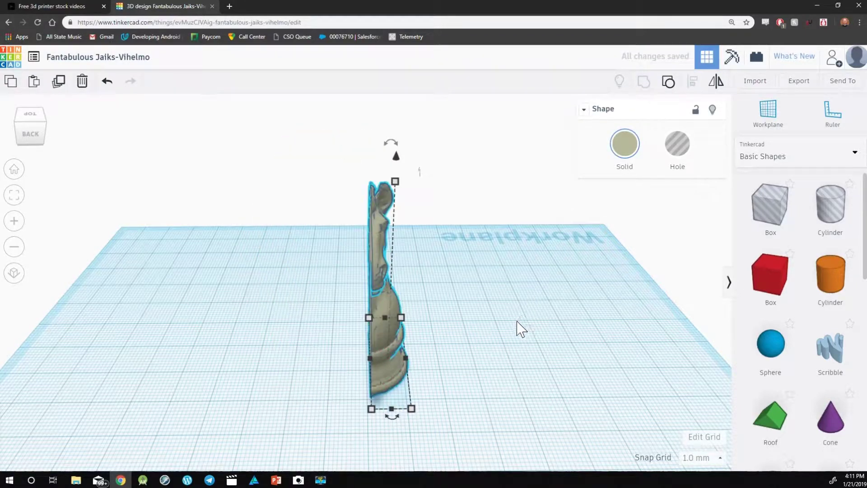
{"action": "left_click", "coordinate": [504, 361]}
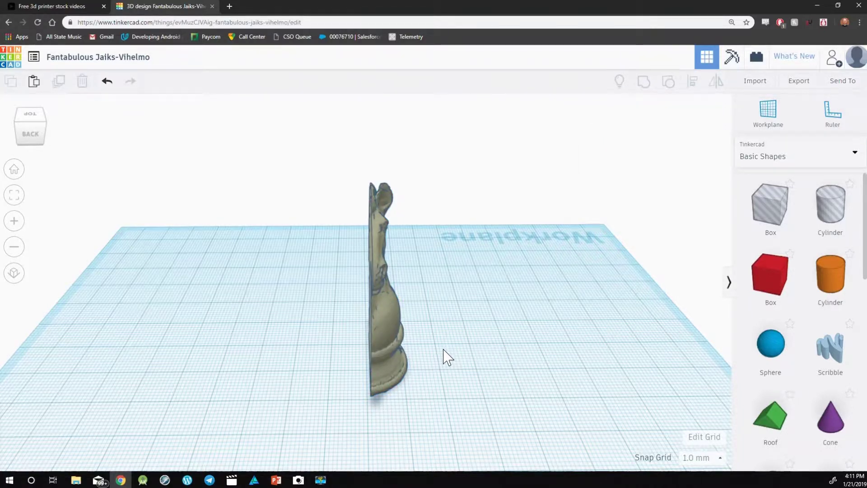
- Copy and paste the half knight and move the copy 44 mm away from the original along the workplane
{"action": "scroll", "coordinate": [393, 331], "scroll_direction": "up", "scroll_amount": 3}
{"action": "left_click", "coordinate": [392, 327]}
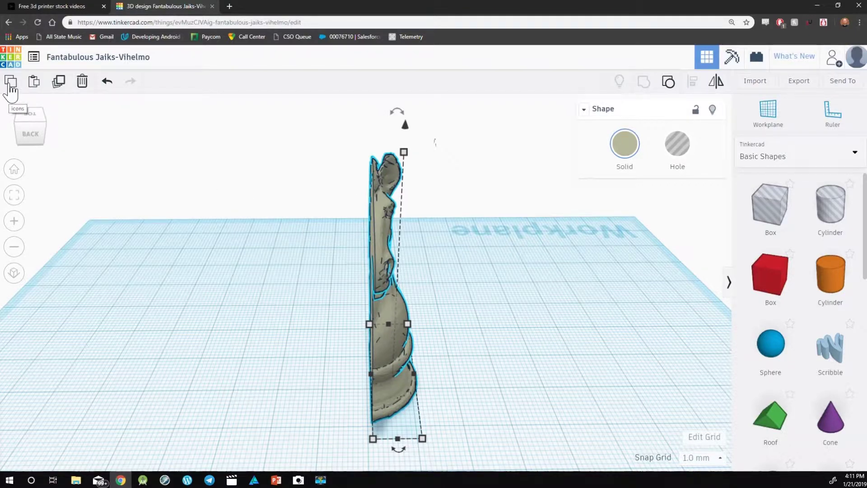
{"action": "left_click", "coordinate": [34, 83]}
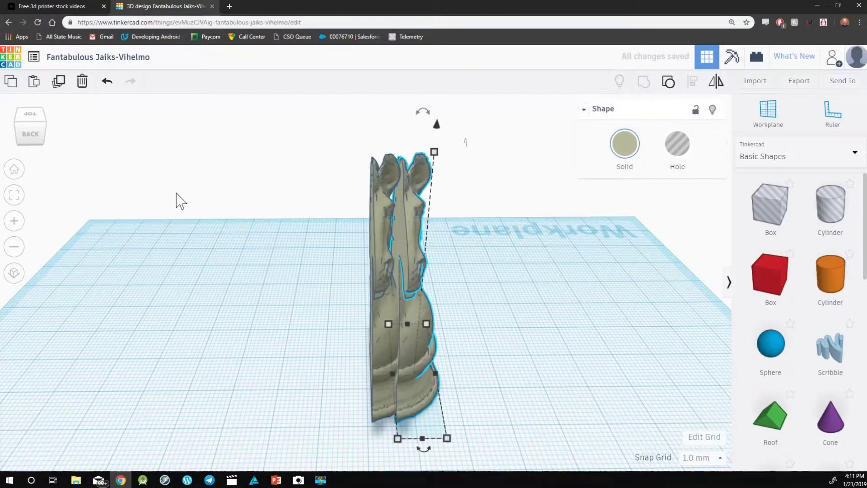
{"action": "key", "text": "ctrl+z"}
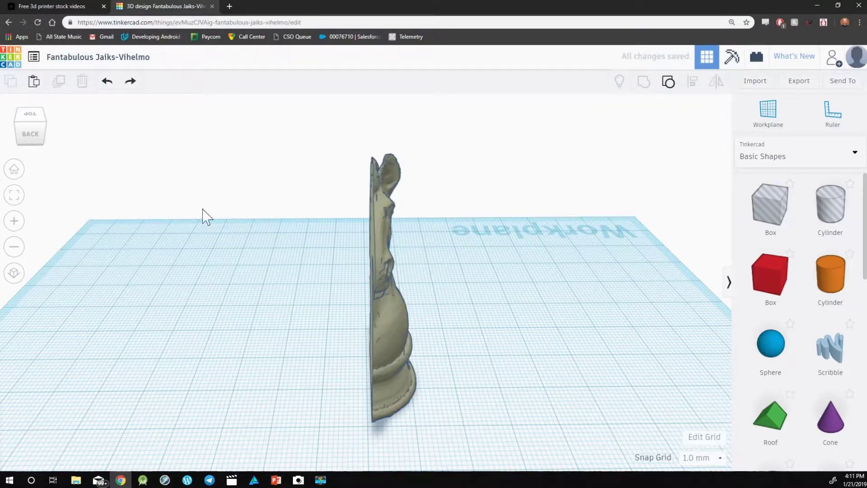
{"action": "left_click", "coordinate": [382, 261]}
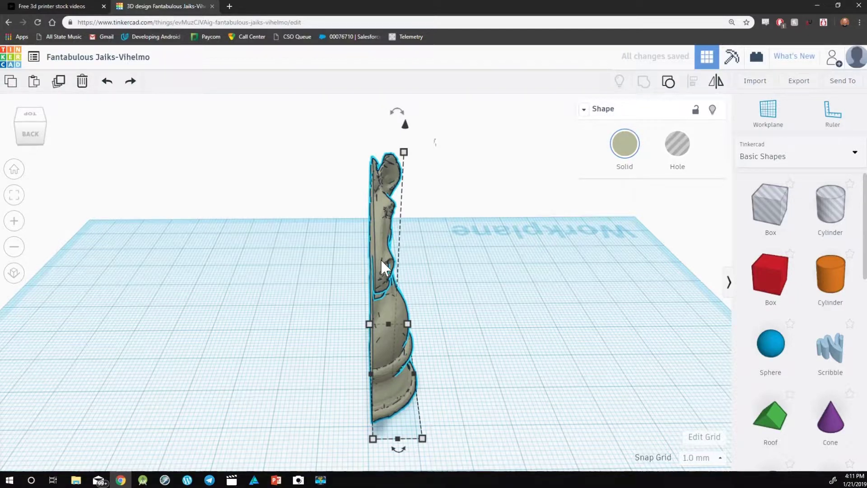
{"action": "key", "text": "ctrl+v"}
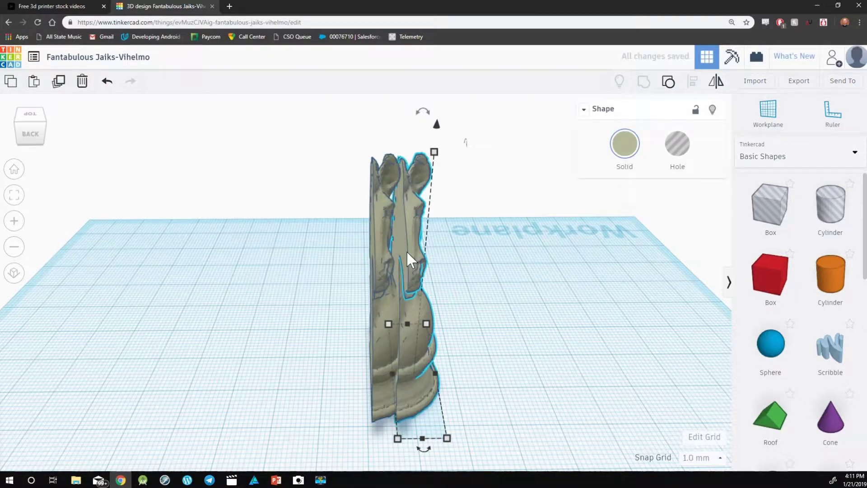
{"action": "scroll", "coordinate": [406, 250], "scroll_direction": "down", "scroll_amount": 3}
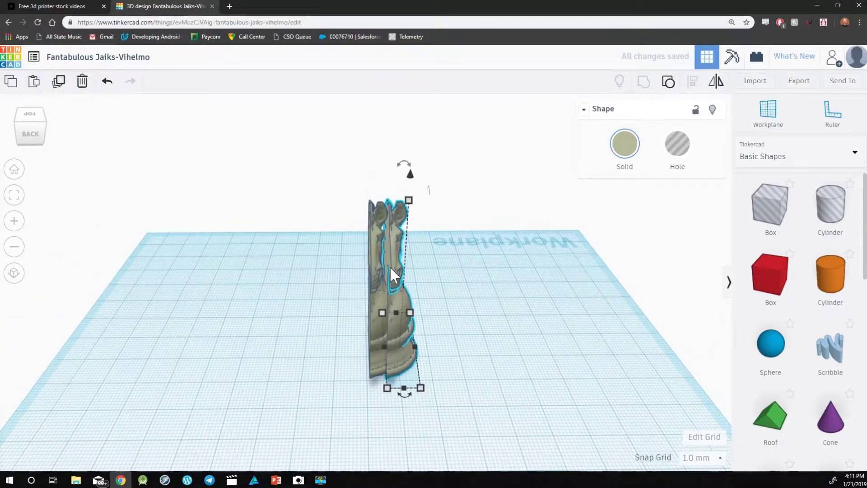
{"action": "left_click_drag", "start_coordinate": [396, 261], "coordinate": [223, 262]}
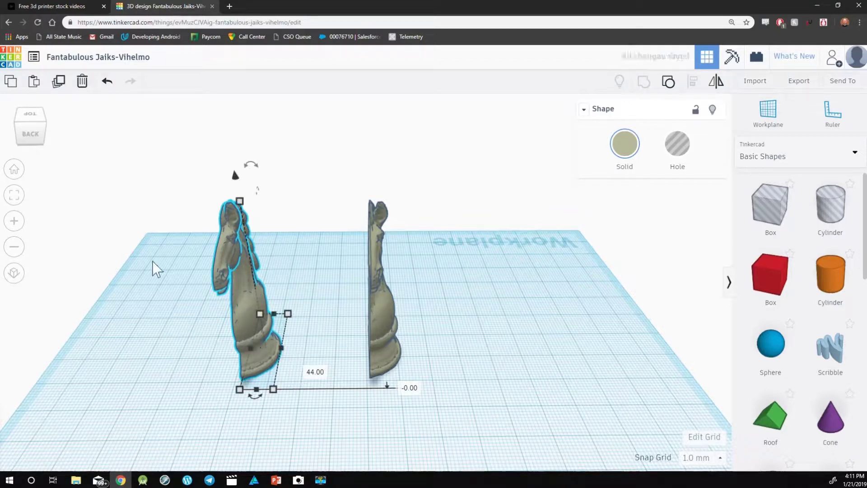
- Ungroup the copied half knight and pull the hole box's outer side across so that it covers the opposite half
{"action": "left_click", "coordinate": [15, 199]}
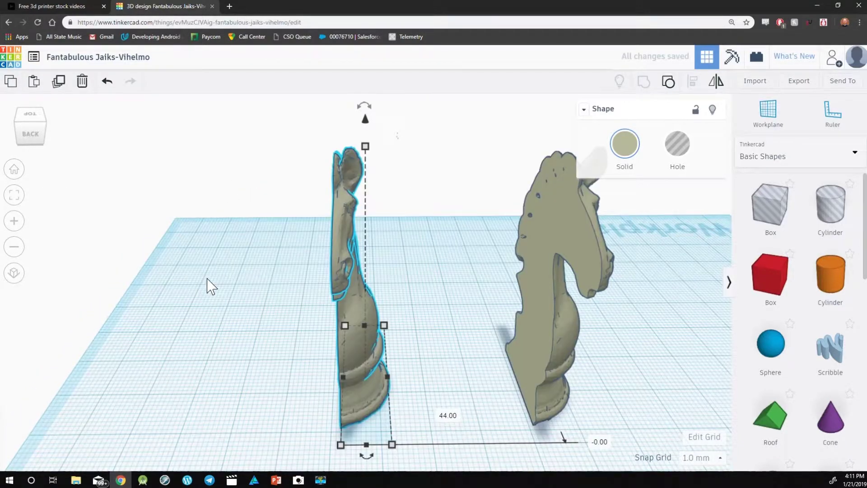
{"action": "scroll", "coordinate": [208, 286], "scroll_direction": "down", "scroll_amount": 5}
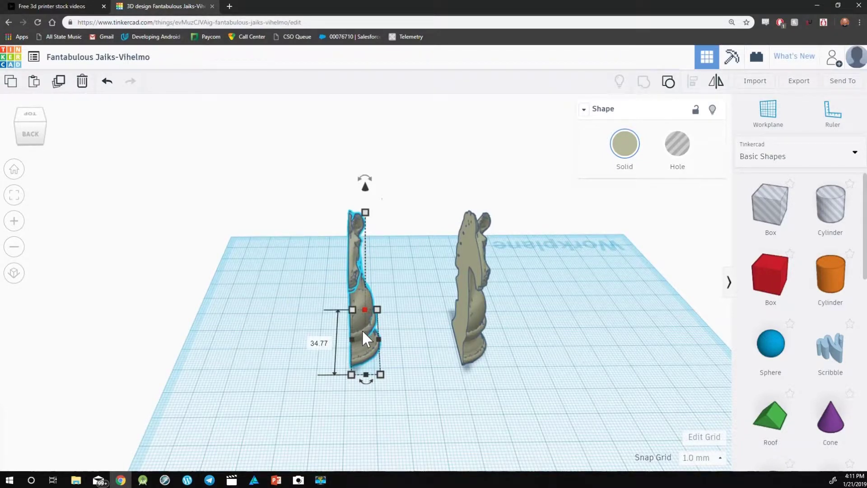
{"action": "left_click", "coordinate": [668, 82]}
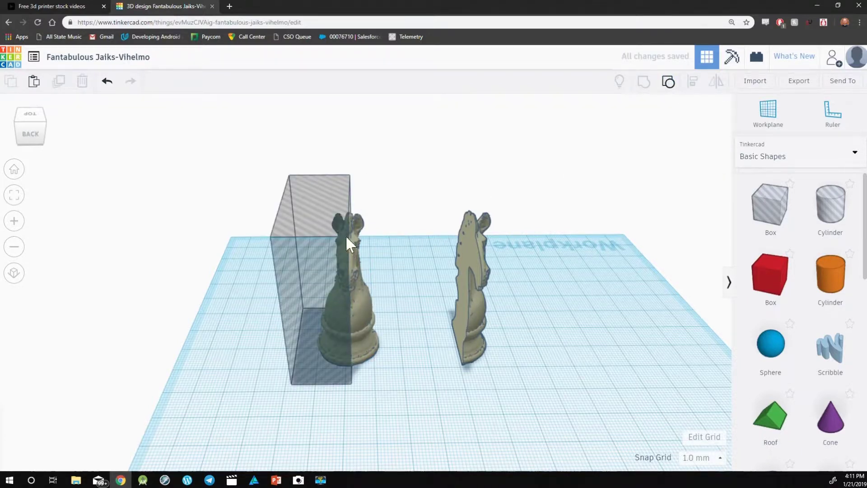
{"action": "left_click", "coordinate": [309, 323]}
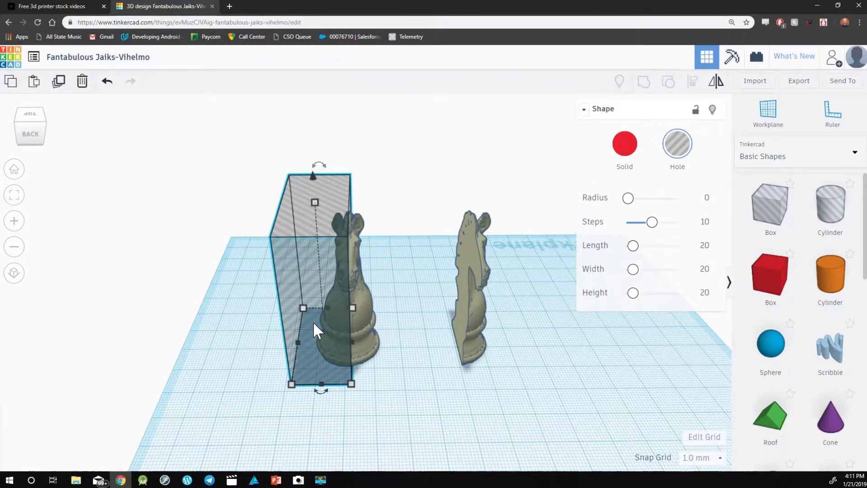
{"action": "mouse_move", "coordinate": [297, 341]}
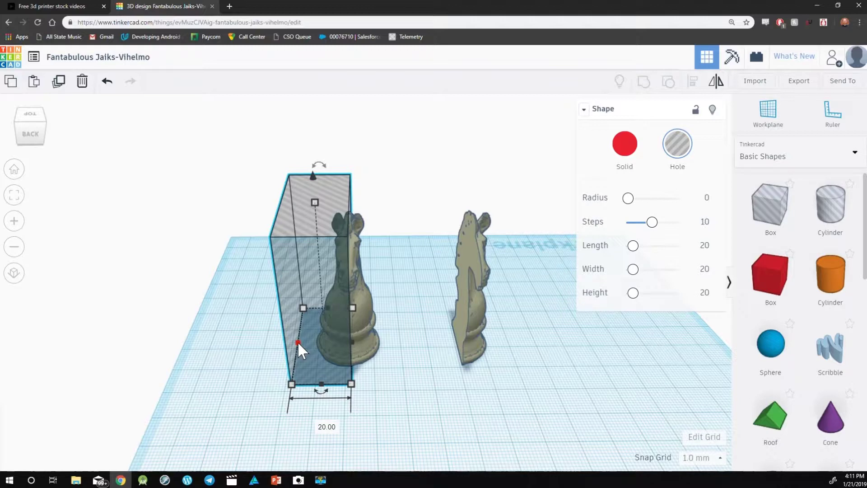
{"action": "left_click_drag", "start_coordinate": [297, 340], "coordinate": [407, 341]}
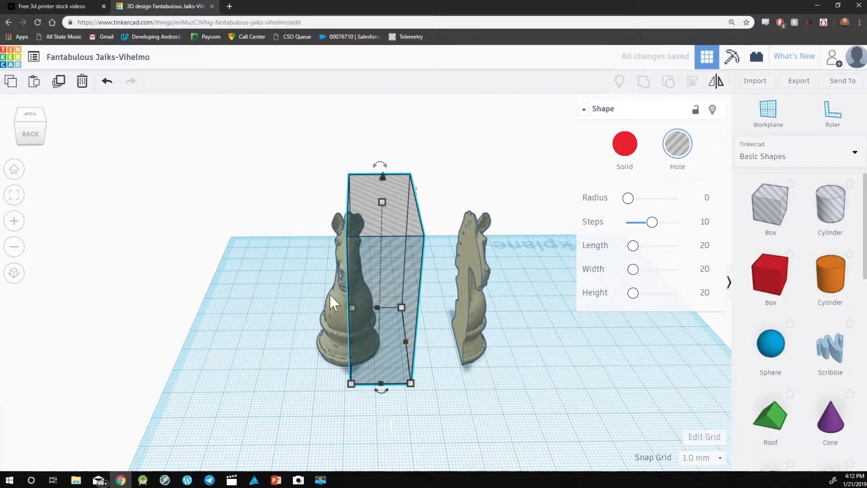
{"action": "left_click", "coordinate": [292, 251]}
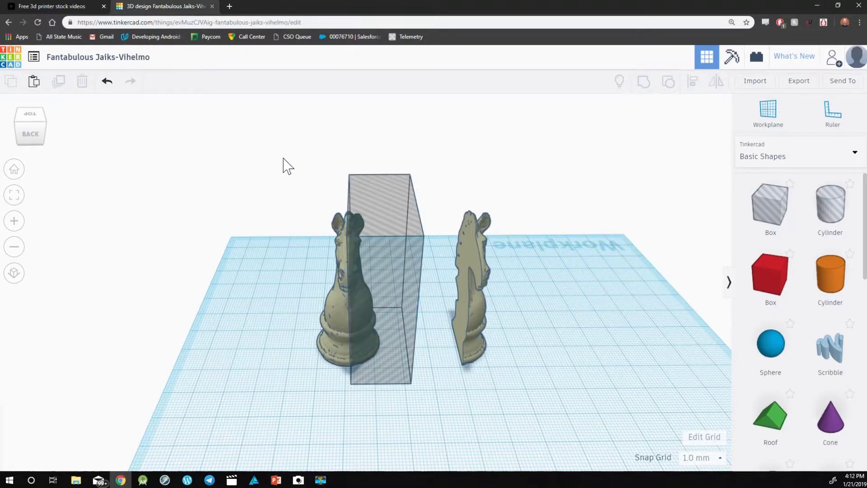
- Group the copied knight with its hole box to leave the other half of the piece
{"action": "left_click_drag", "start_coordinate": [405, 331], "coordinate": [428, 408]}
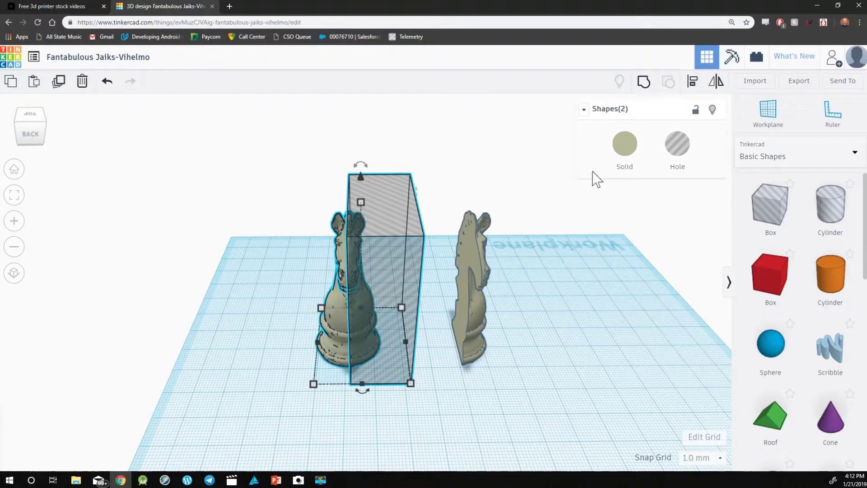
{"action": "left_click", "coordinate": [644, 83]}
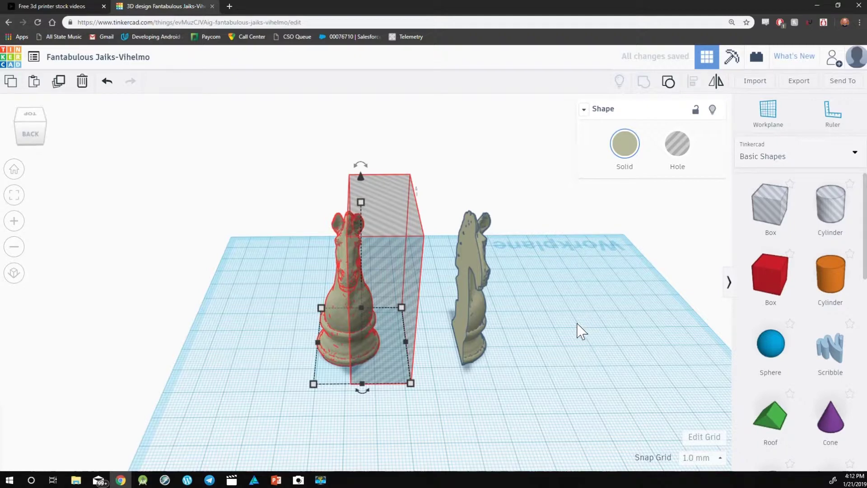
{"action": "left_click", "coordinate": [413, 417]}
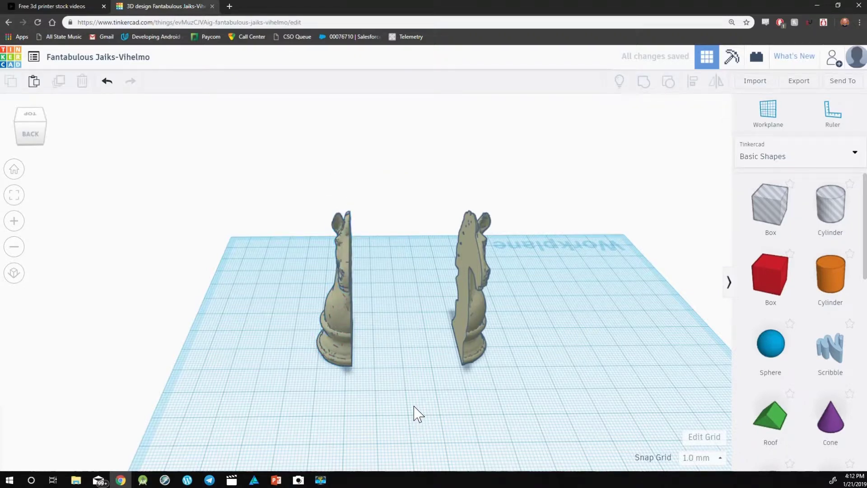
- Move the original half knight 58 mm toward the workplane's near edge and 9 mm sideways, and rotate it -90° so its cut face points down
{"action": "right_click_drag", "start_coordinate": [413, 412], "coordinate": [440, 368]}
{"action": "right_click_drag", "start_coordinate": [442, 368], "coordinate": [457, 253]}
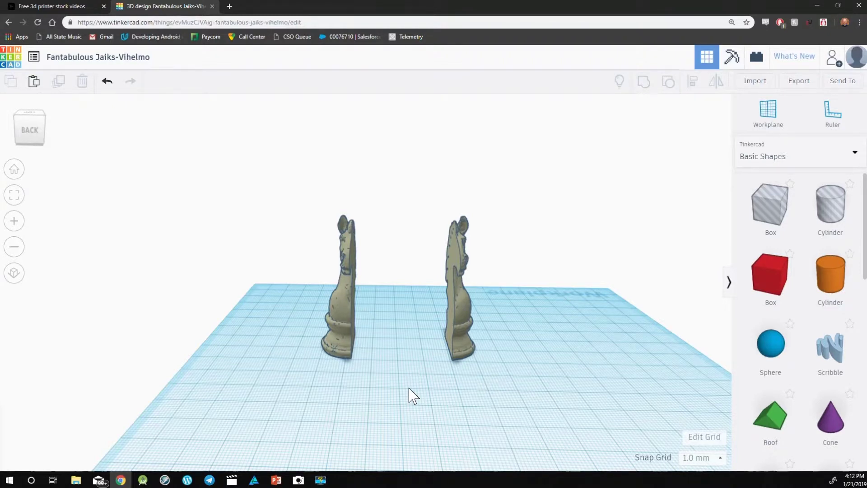
{"action": "left_click", "coordinate": [461, 316]}
{"action": "left_click_drag", "start_coordinate": [458, 338], "coordinate": [456, 397]}
{"action": "right_click_drag", "start_coordinate": [519, 361], "coordinate": [449, 270]}
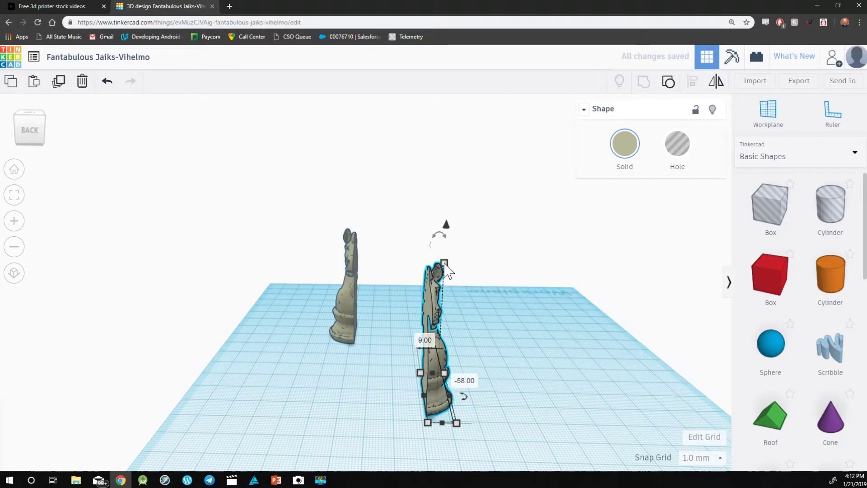
{"action": "left_click_drag", "start_coordinate": [440, 236], "coordinate": [388, 322]}
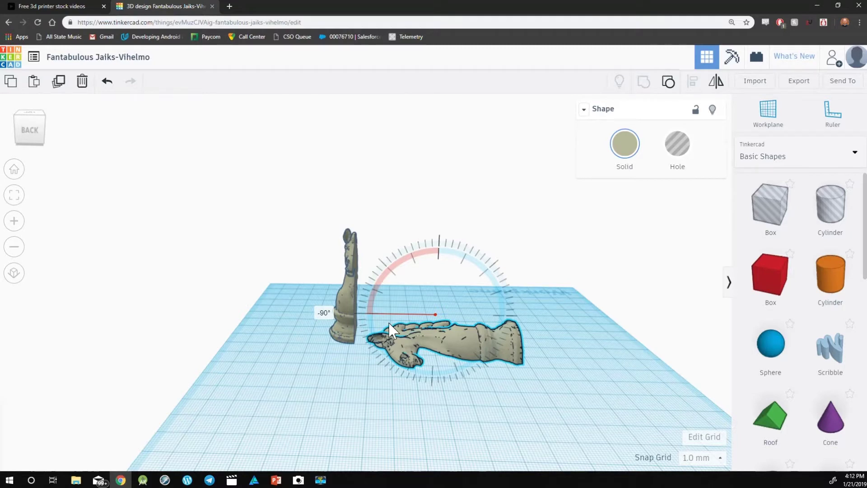
{"action": "left_click_drag", "start_coordinate": [389, 323], "coordinate": [389, 323]}
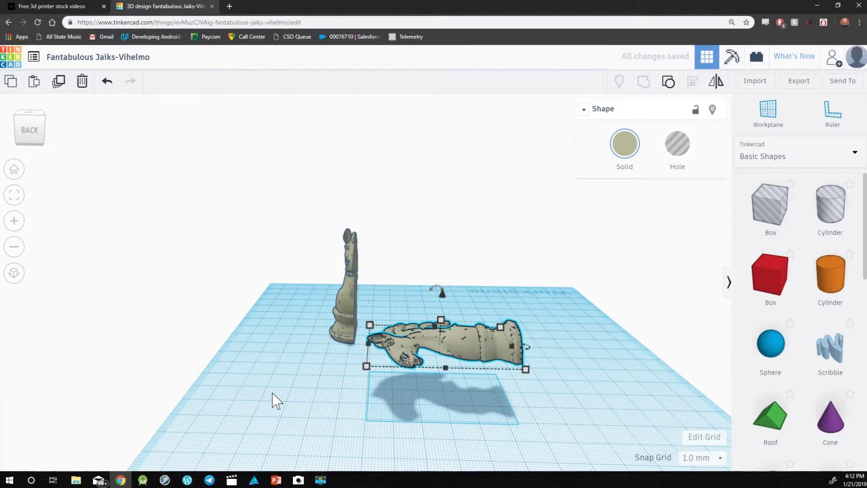
- Drop the rotated half knight onto the workplane, and lay the upright half cut face down beside it, shifted 44.76 mm and 24 mm
{"action": "key", "text": "d"}
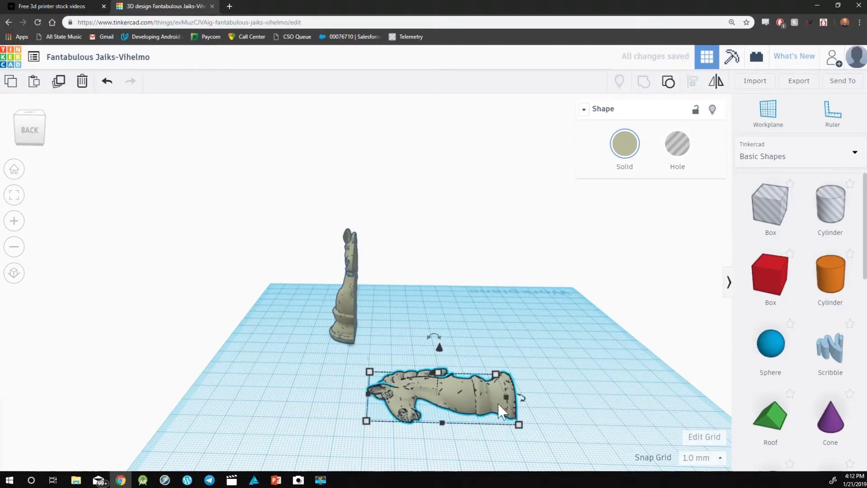
{"action": "left_click", "coordinate": [349, 314]}
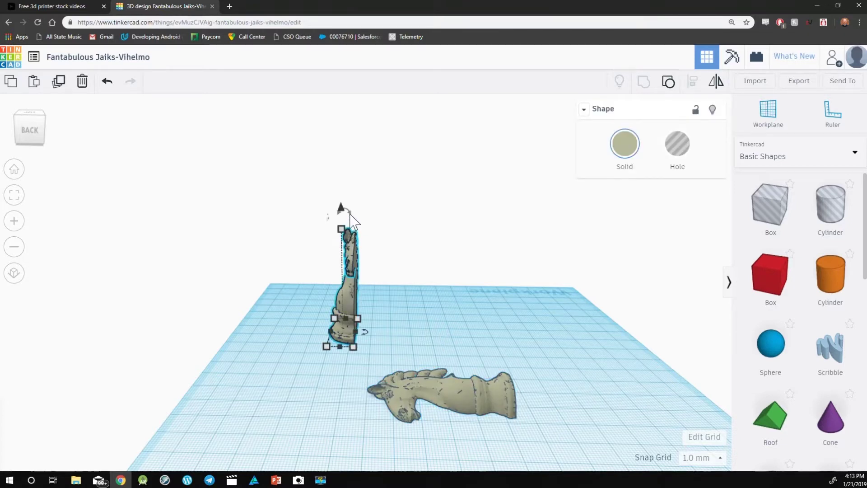
{"action": "left_click_drag", "start_coordinate": [351, 220], "coordinate": [428, 310]}
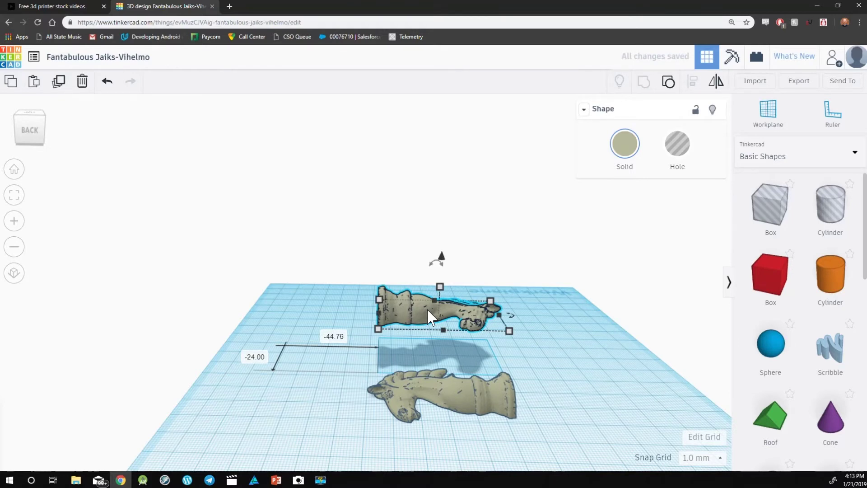
{"action": "key", "text": "d"}
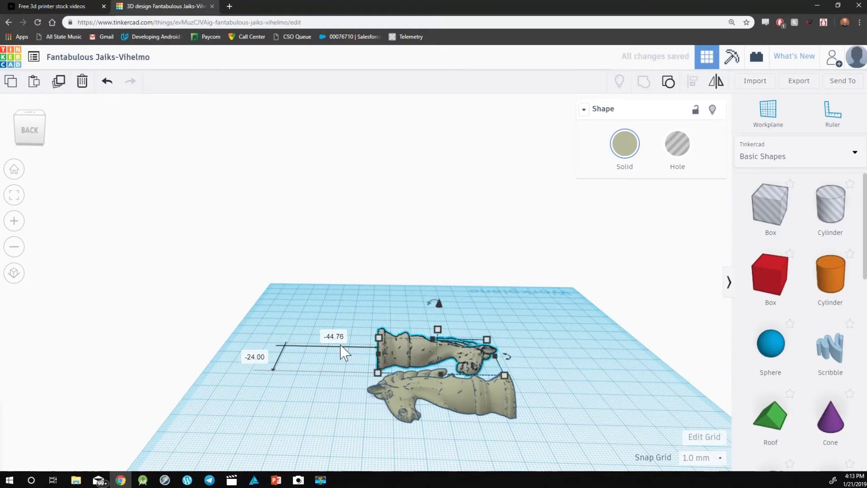
- Examine both knight halves up close and from above to check how they lie on the workplane
{"action": "left_click_drag", "start_coordinate": [348, 294], "coordinate": [586, 464]}
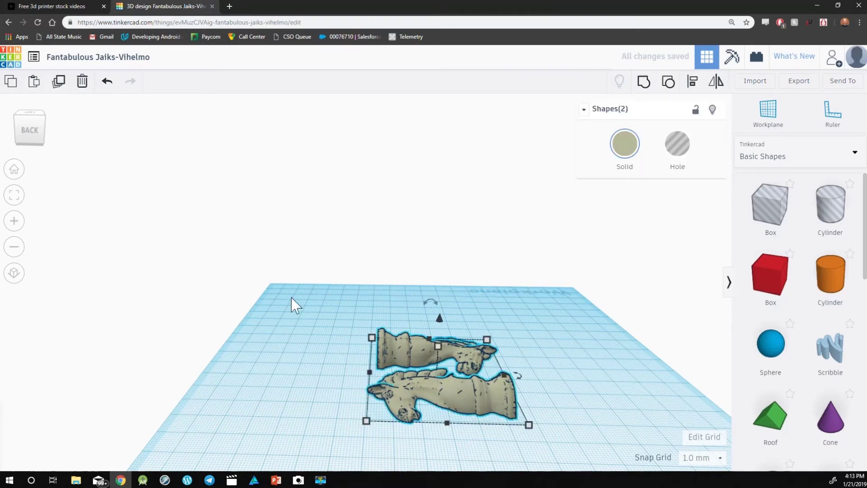
{"action": "left_click", "coordinate": [19, 203]}
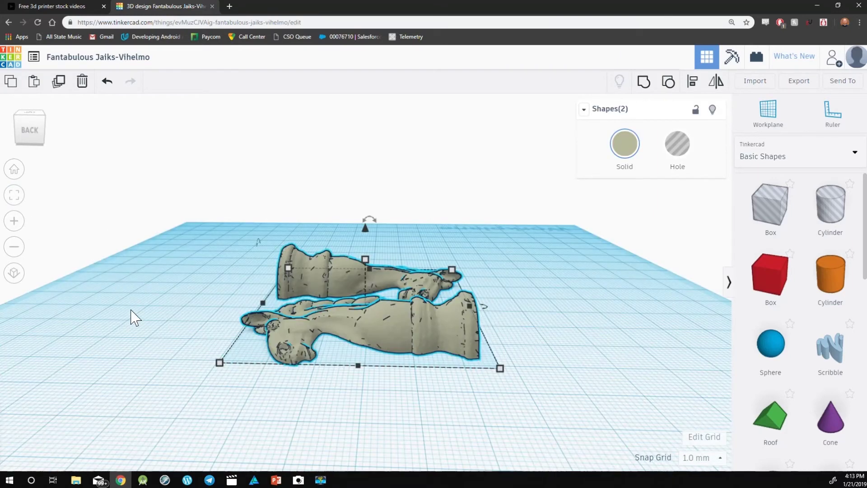
{"action": "left_click", "coordinate": [145, 311]}
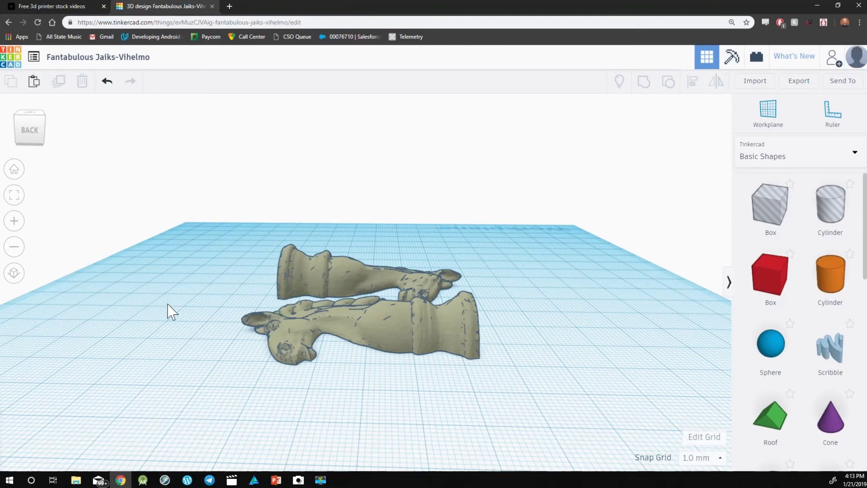
{"action": "right_click_drag", "start_coordinate": [171, 310], "coordinate": [446, 345]}
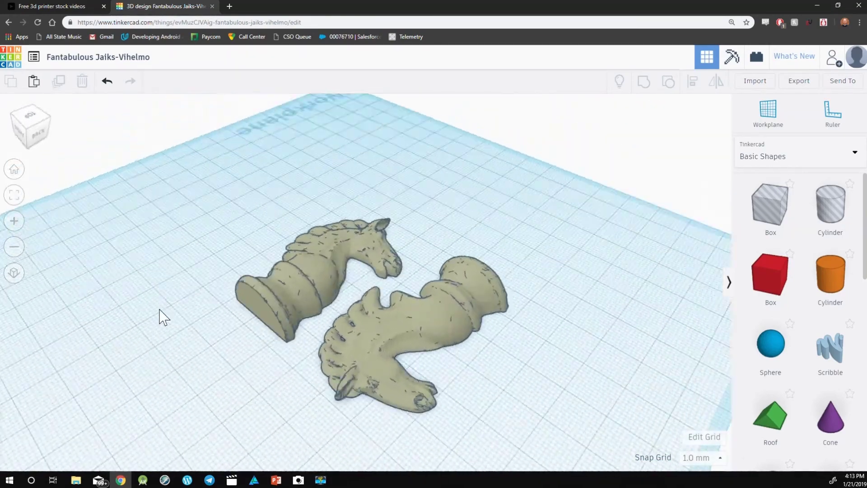